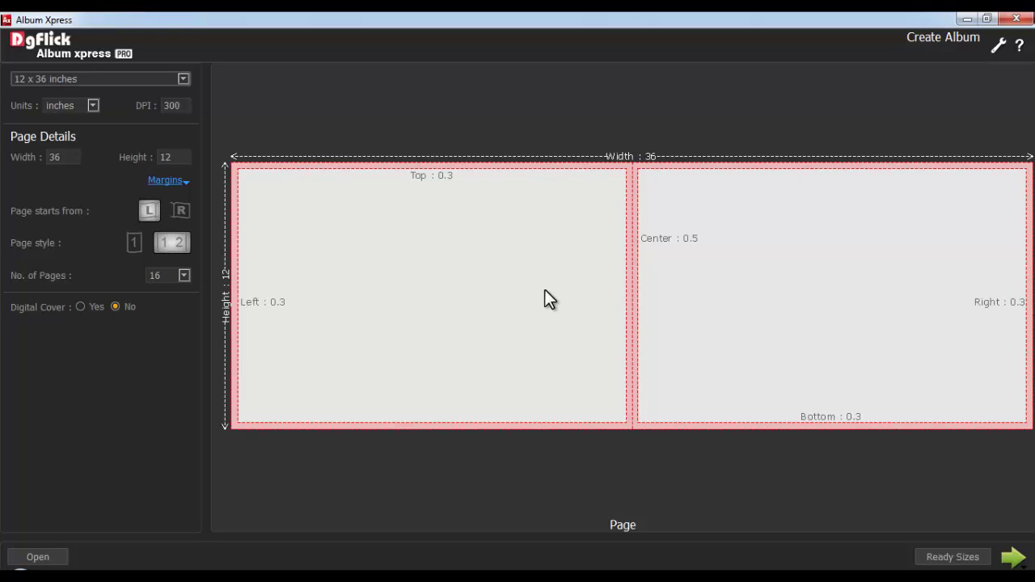
Switch from the custom page setup to the Ready Sizes album categories, with Opal highlighted
left_click(944, 556)
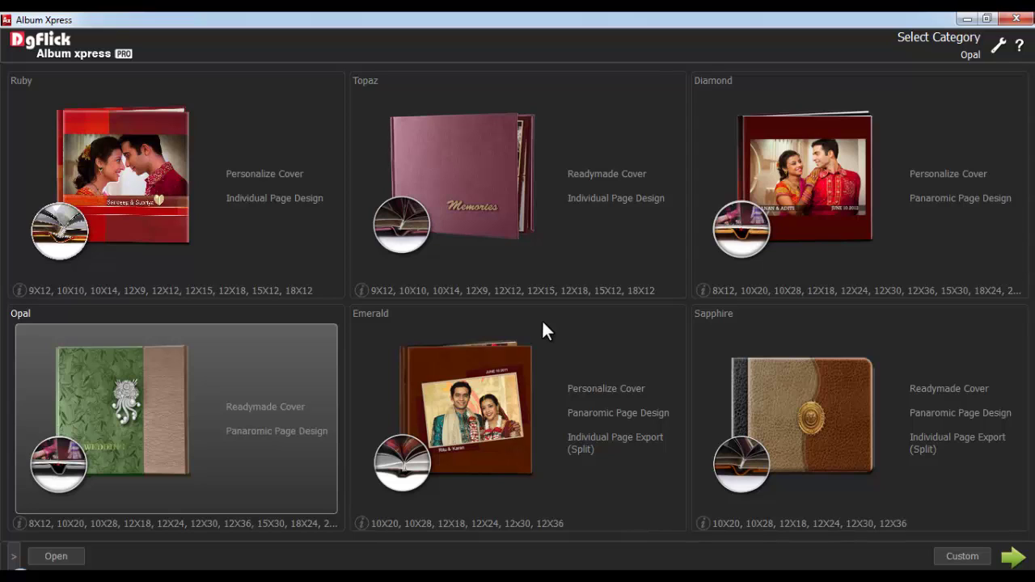
Choose the Opal 12X36 album, keep 16 pages, and continue to the layout types
double_click(155, 380)
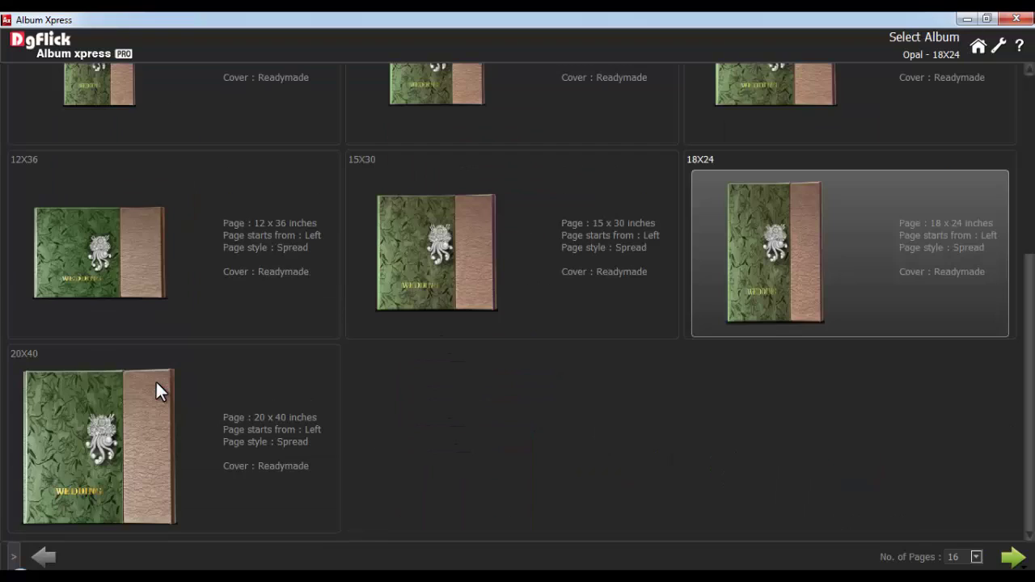
left_click(177, 248)
left_click(977, 557)
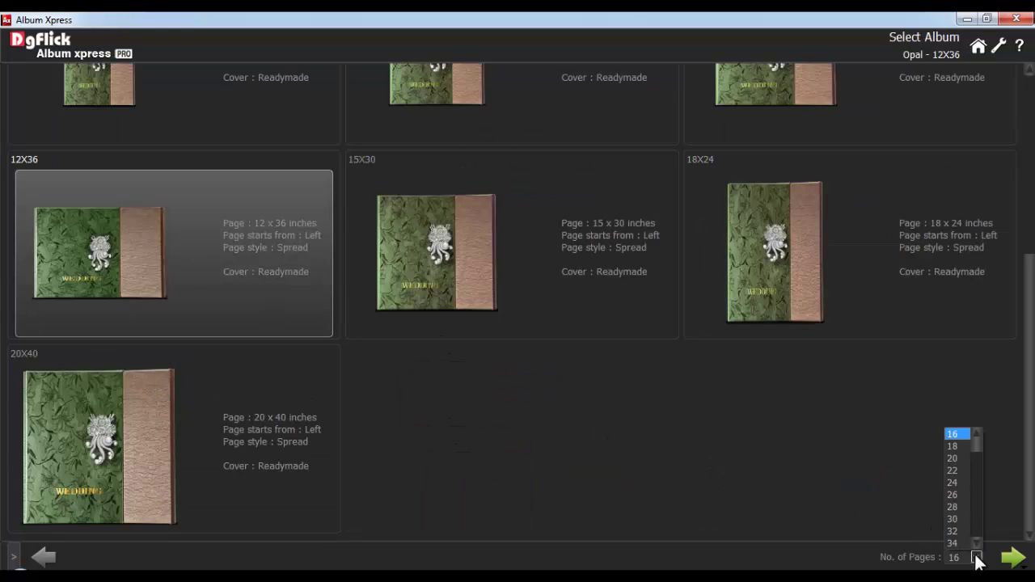
left_click(977, 557)
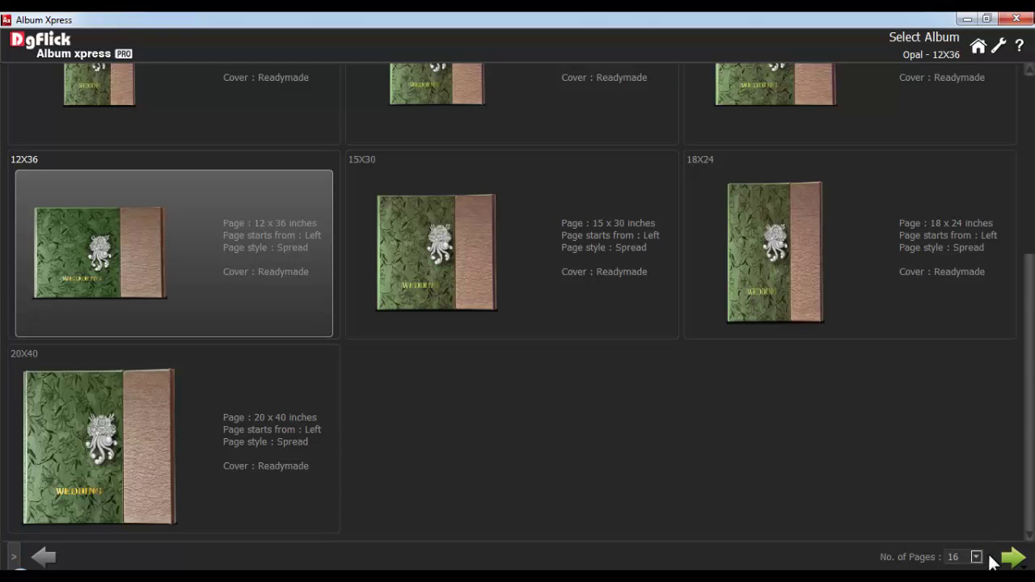
left_click(1013, 557)
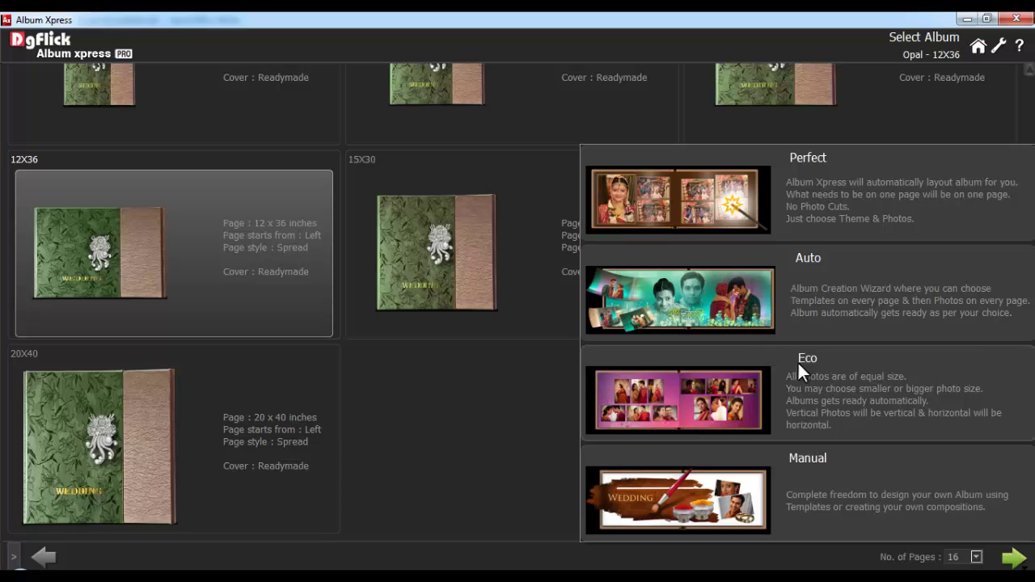
Choose the Eco equal-size layout with Small photo size
left_click(842, 398)
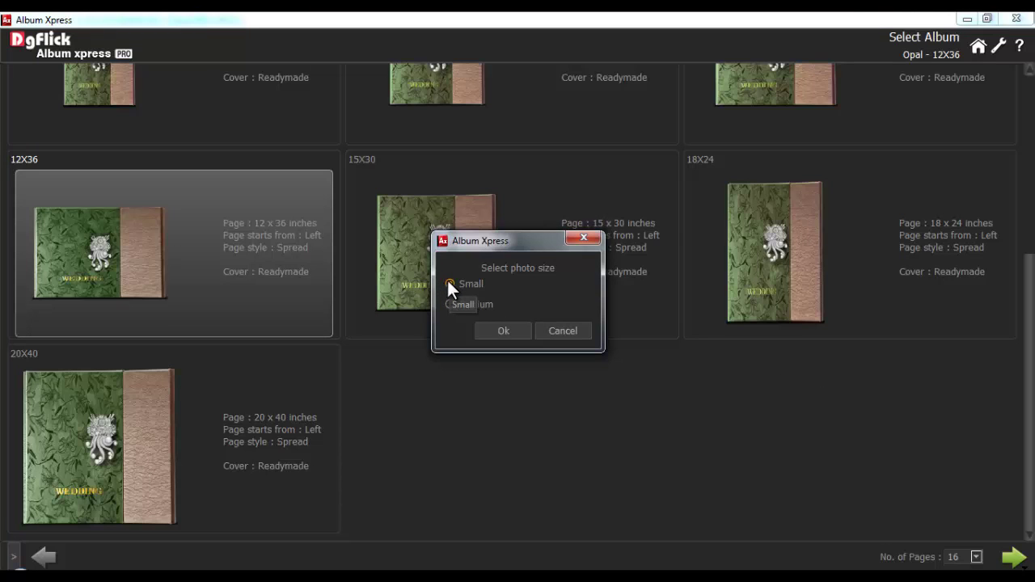
left_click(449, 285)
left_click(508, 333)
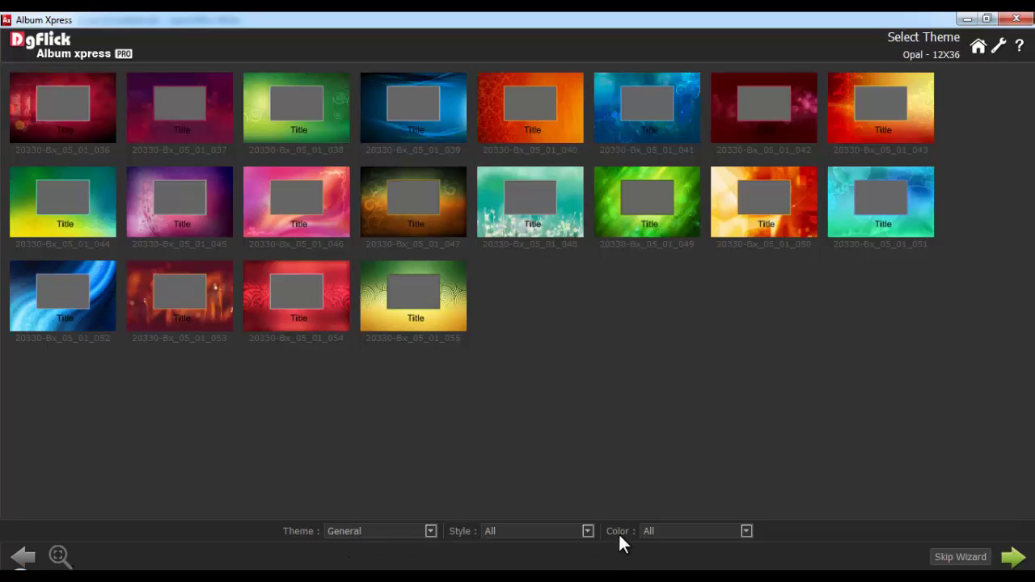
Enlarge the theme thumbnails and pick background theme 20330-Bx_05_01_044
mouse_move(57, 556)
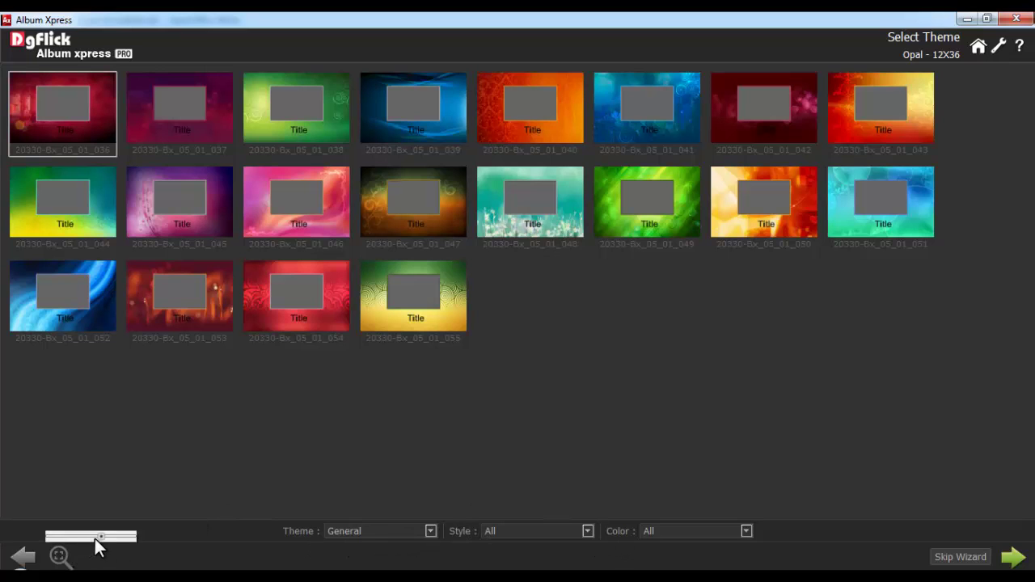
left_click_drag(94, 541, 122, 547)
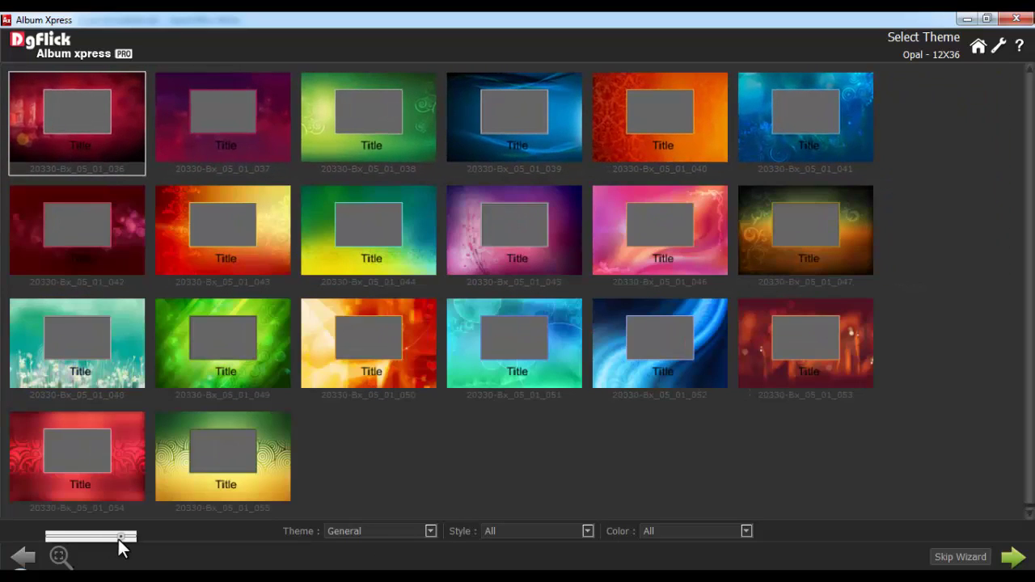
left_click(374, 236)
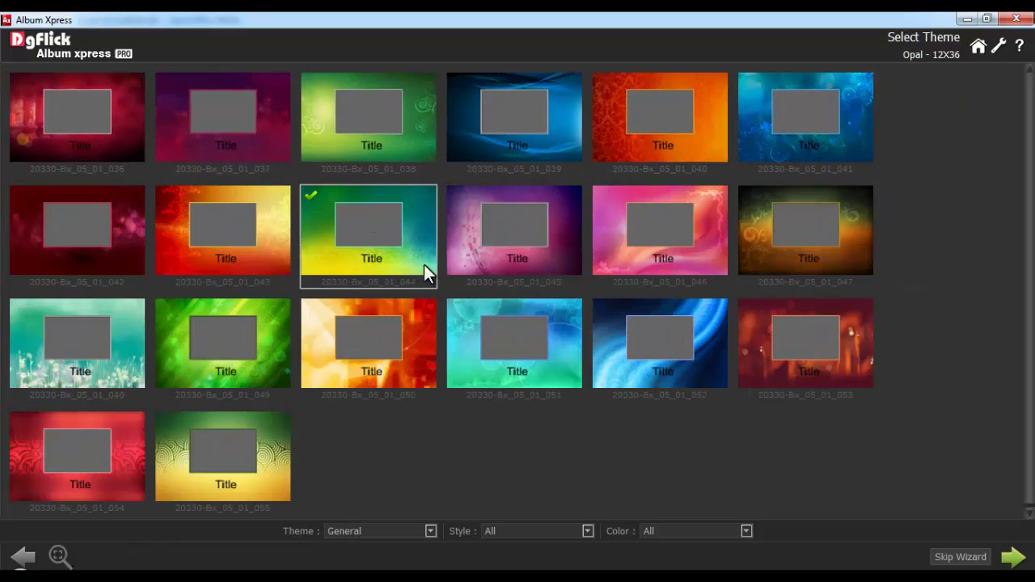
left_click(1012, 557)
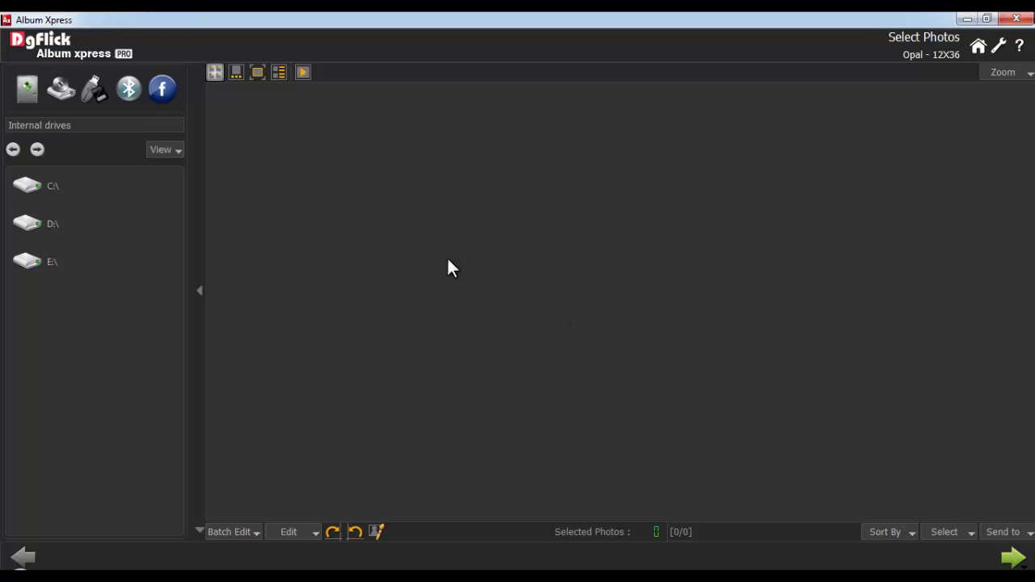
Open the Indian Wedding 2 folder on drive E
double_click(32, 263)
scroll(158, 322, "down", 5)
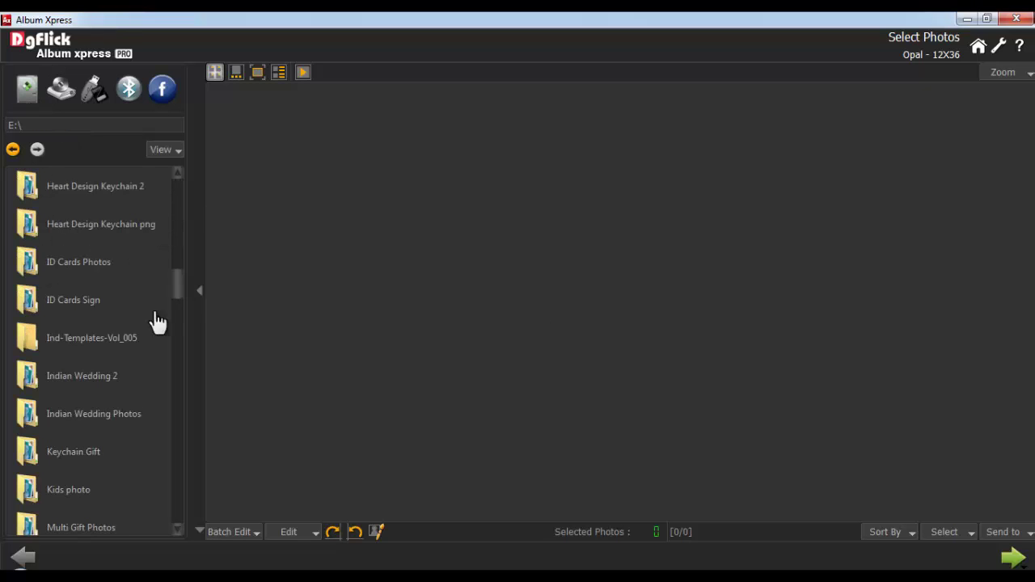
double_click(82, 376)
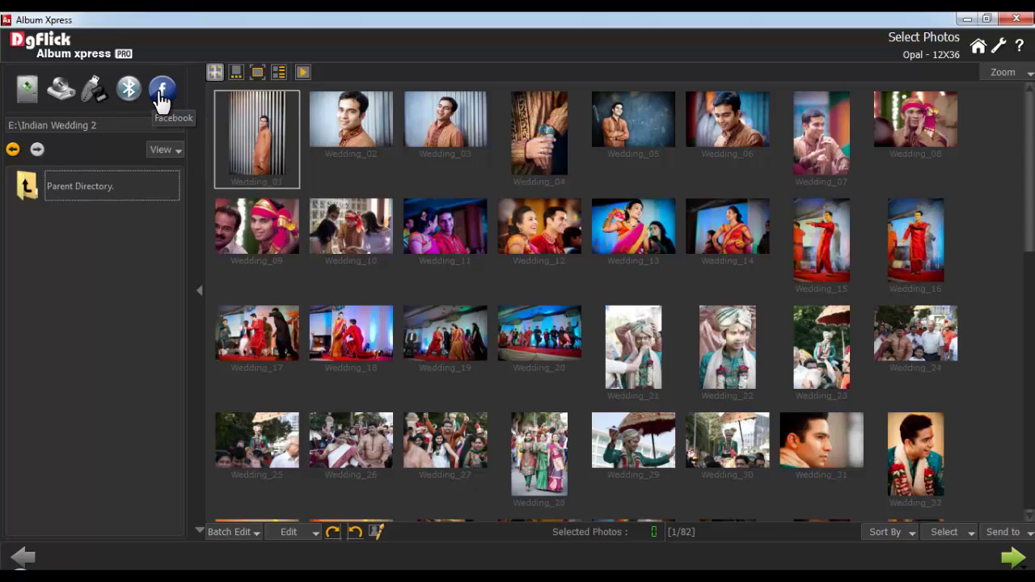
Keep the folder list view and enlarge the photo thumbnails to six per row
left_click(163, 150)
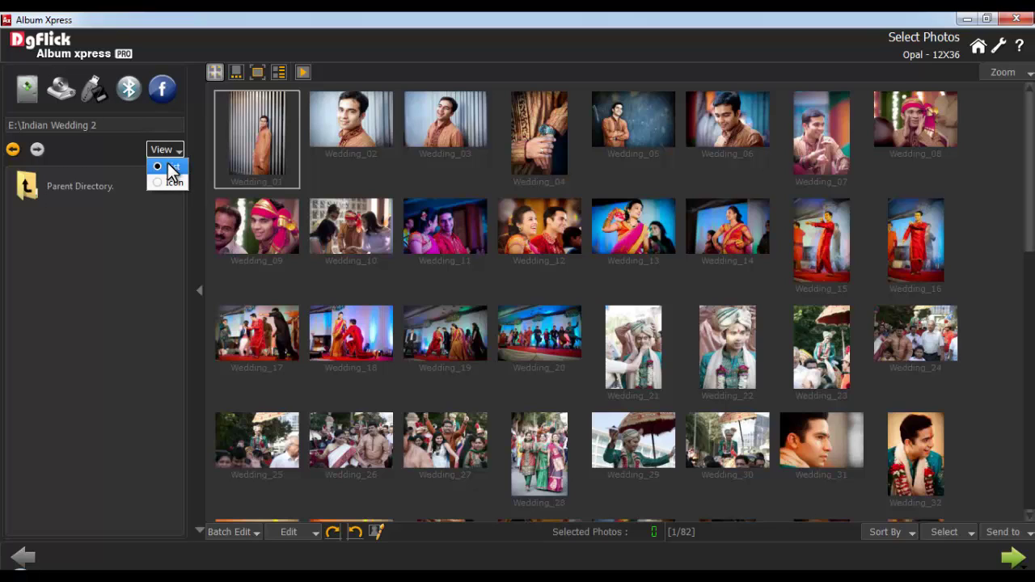
left_click(174, 167)
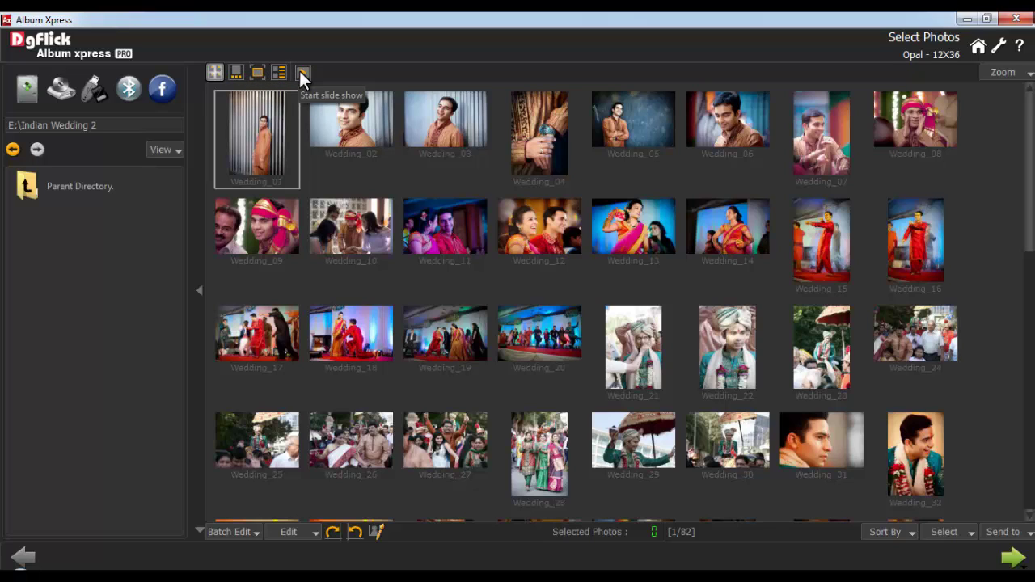
left_click(1002, 74)
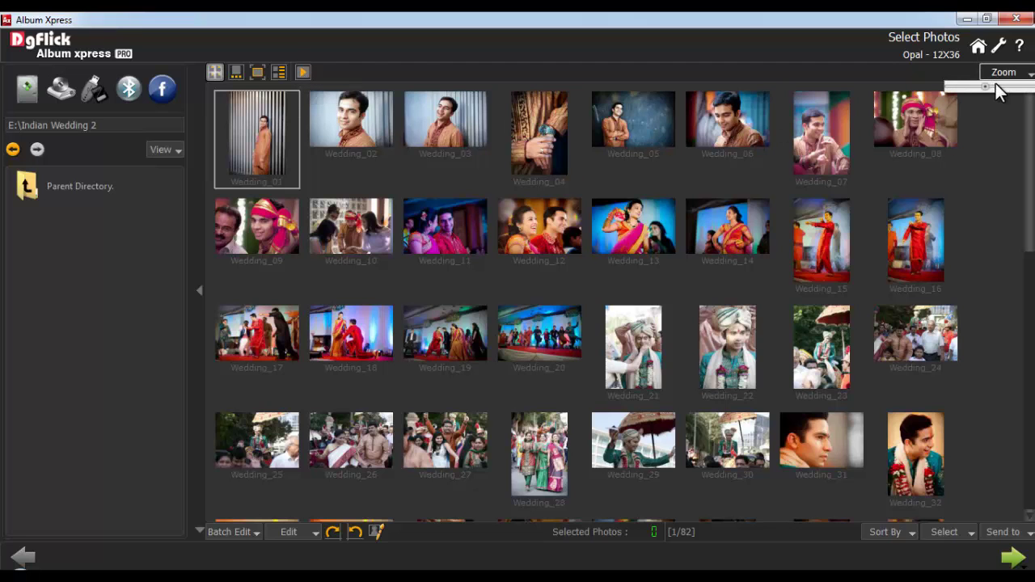
left_click_drag(987, 92, 1007, 96)
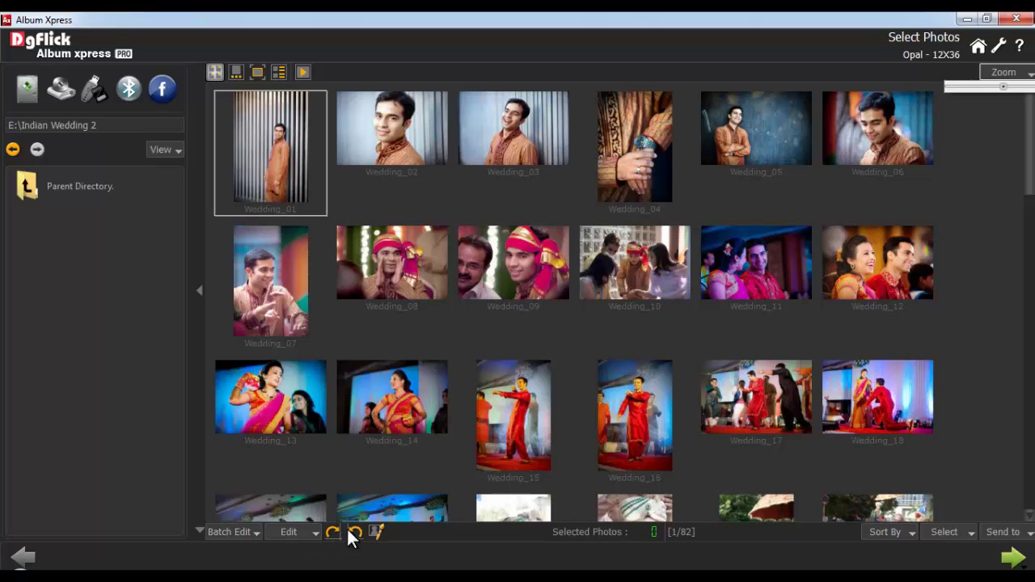
Select all 82 photos in the folder for the album
left_click(951, 534)
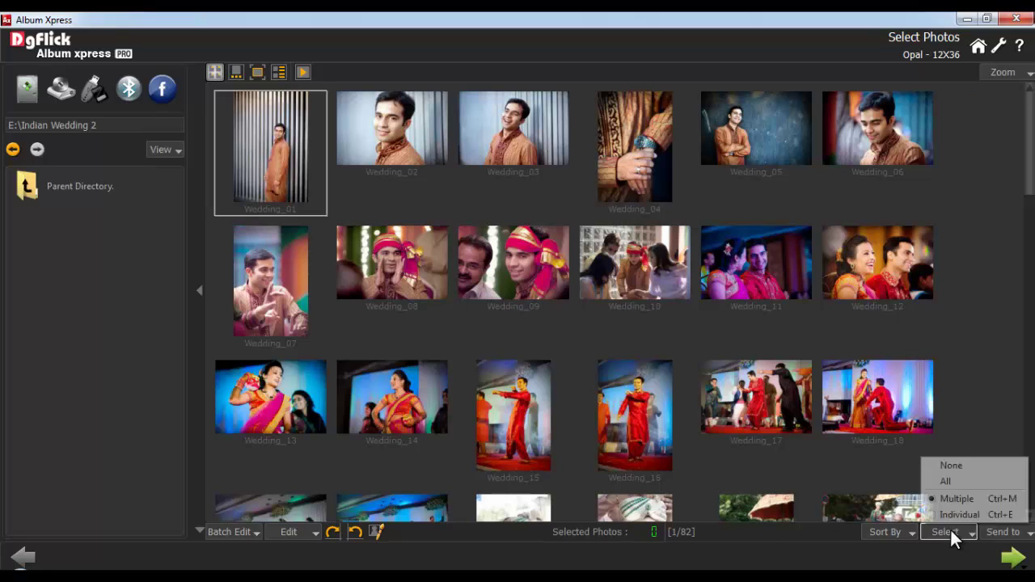
left_click(953, 487)
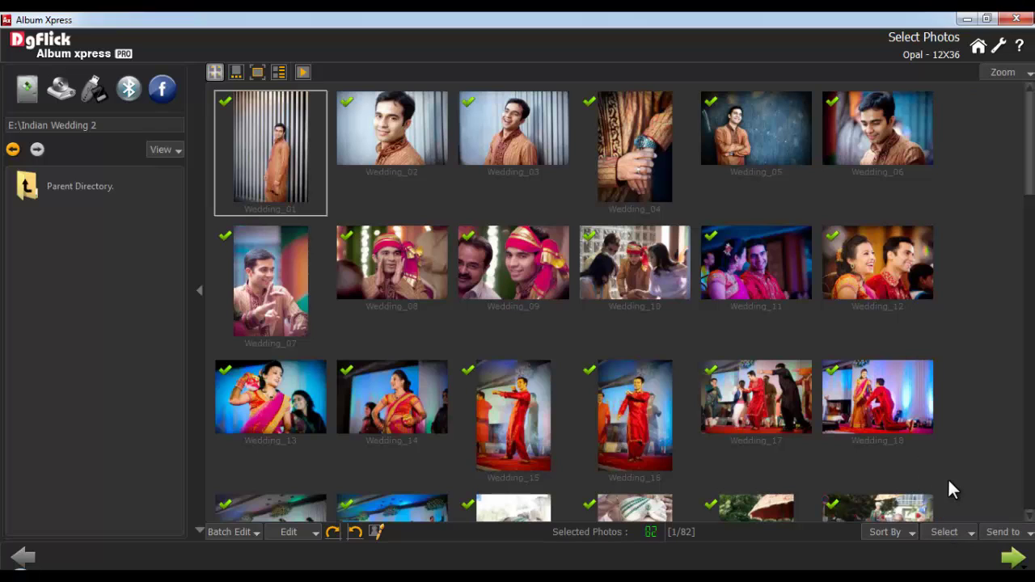
left_click(1014, 558)
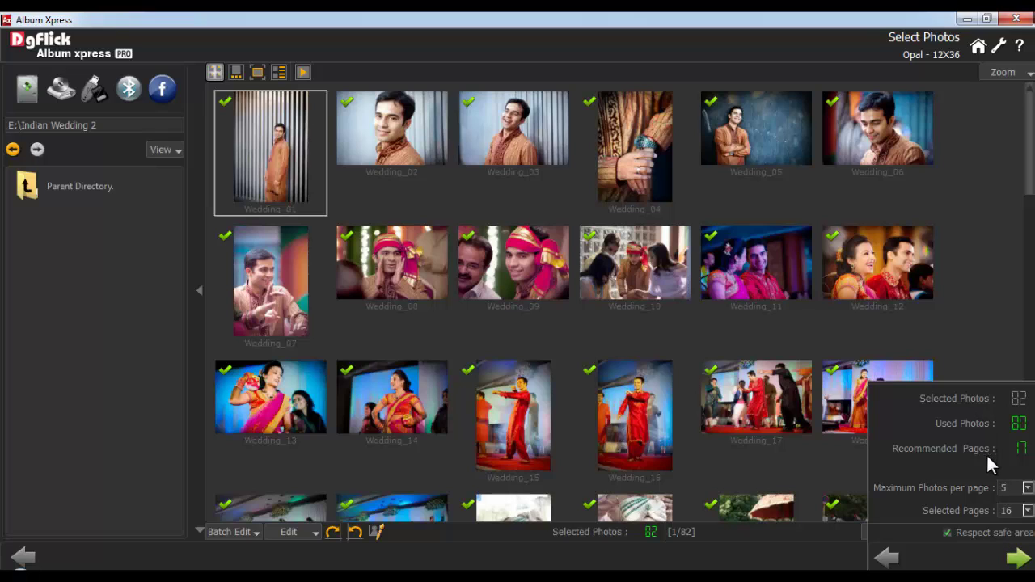
Set a maximum of 5 photos per page across 16 pages and generate the design
left_click(1027, 487)
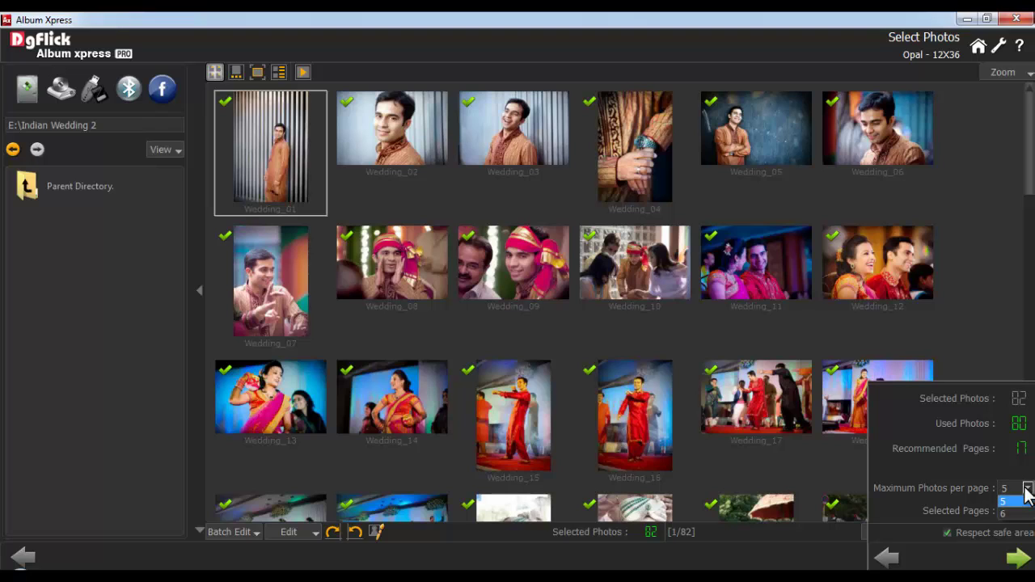
left_click(1025, 489)
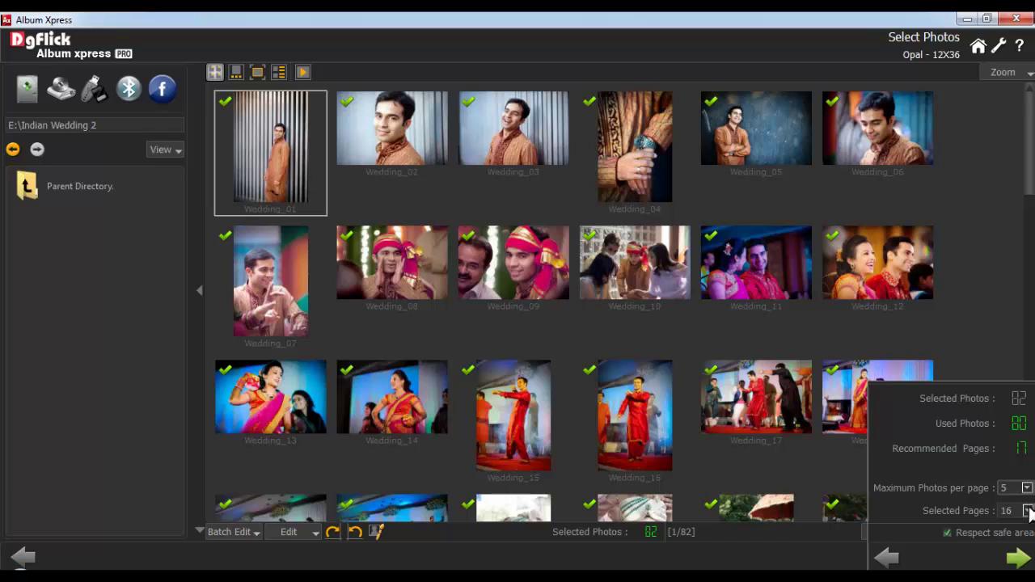
left_click(1029, 511)
left_click(1028, 511)
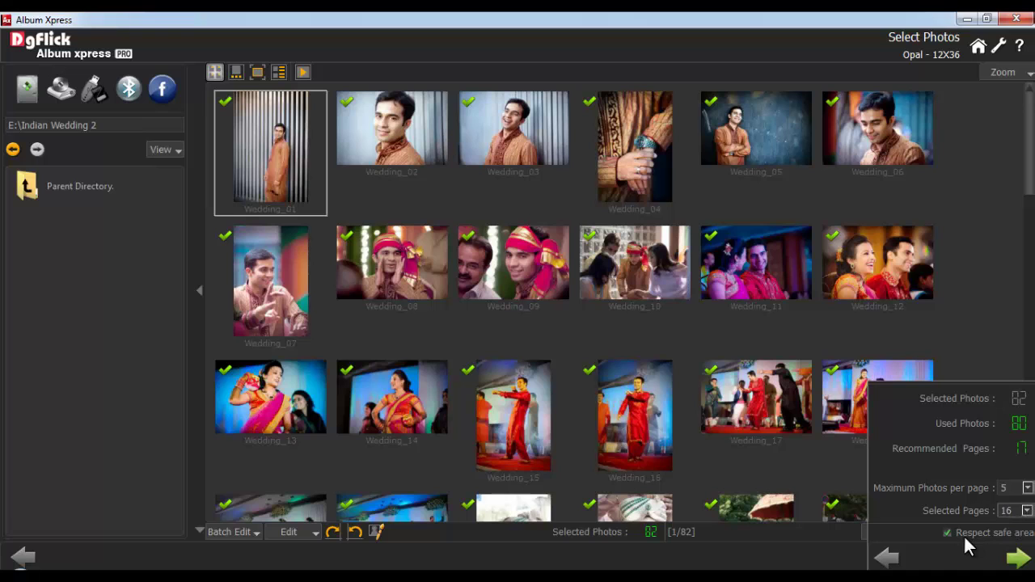
left_click(1017, 559)
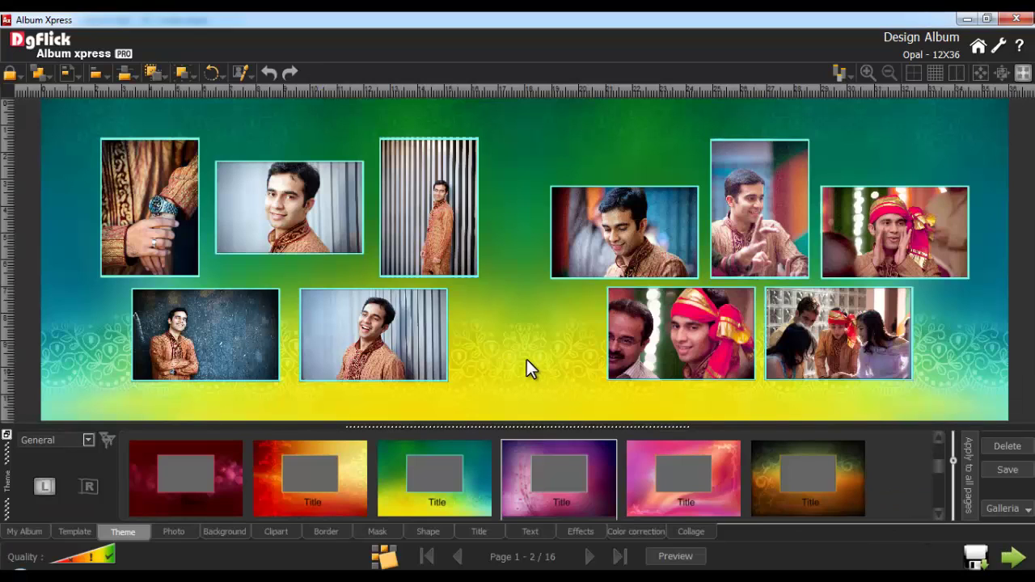
Go to the pages 7–8 spread in the page thumbnails and preview it
left_click(24, 527)
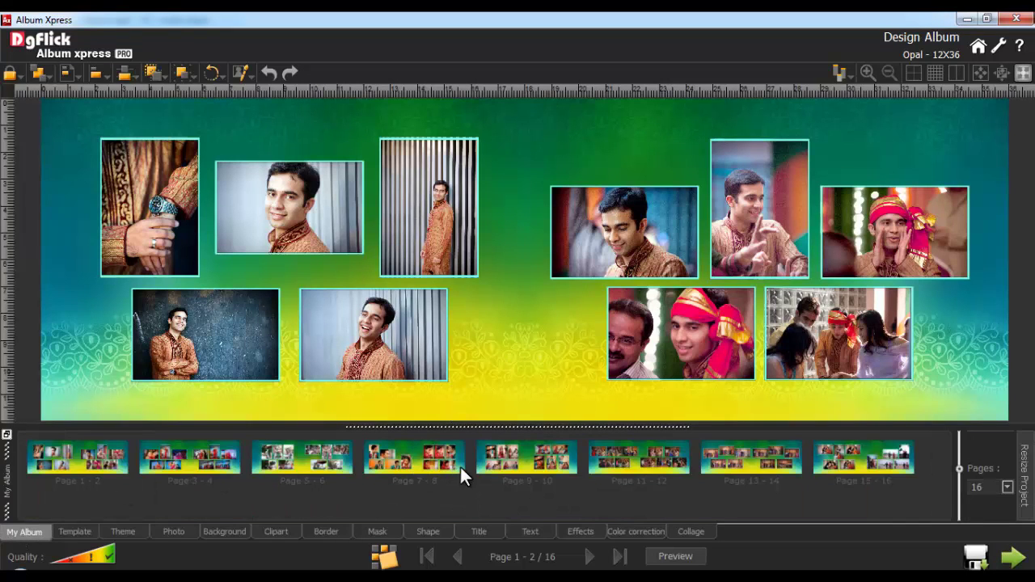
left_click(589, 557)
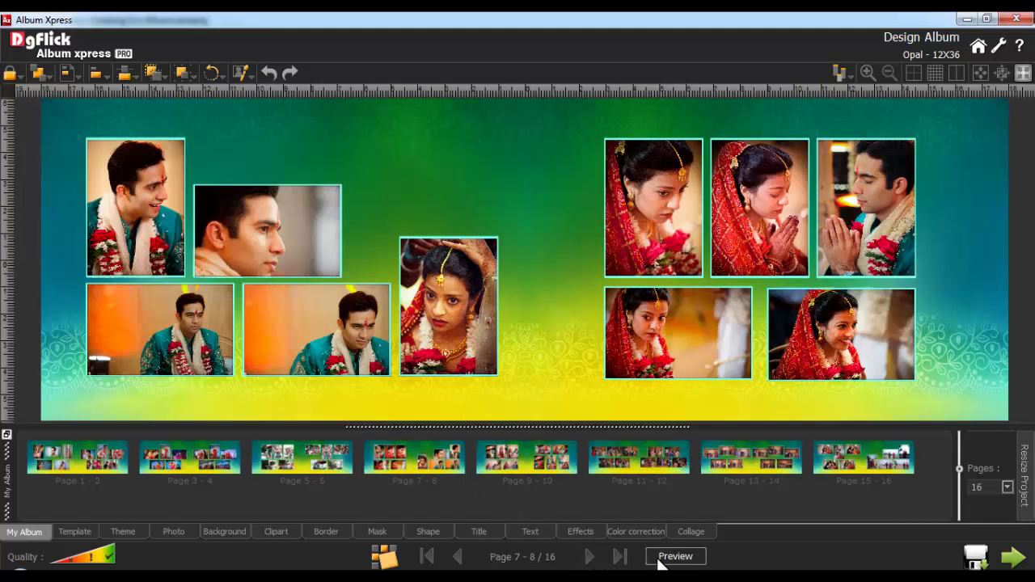
left_click(676, 556)
left_click(678, 558)
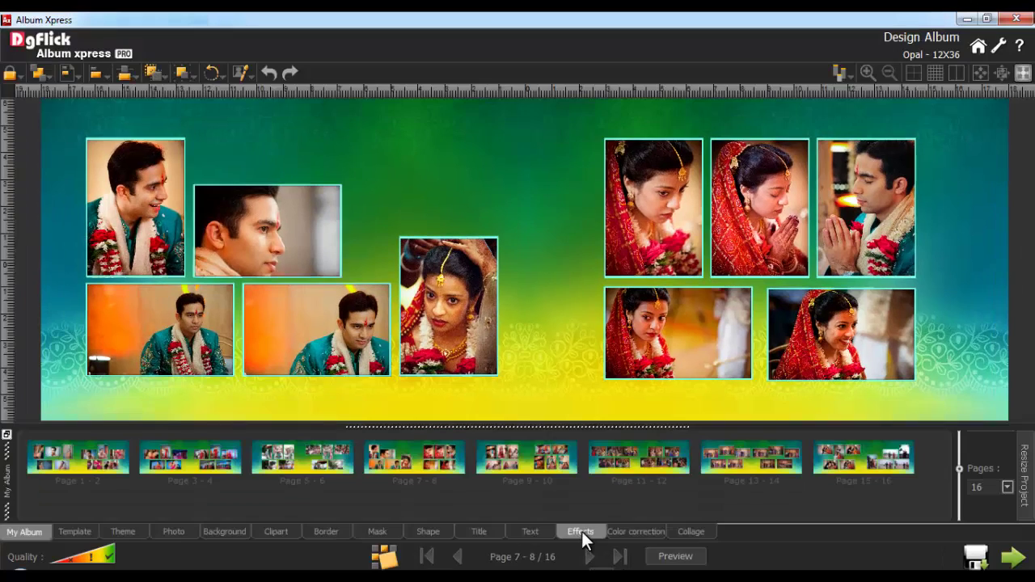
Show the theme backgrounds and target the right page (R) of the spread
left_click(121, 531)
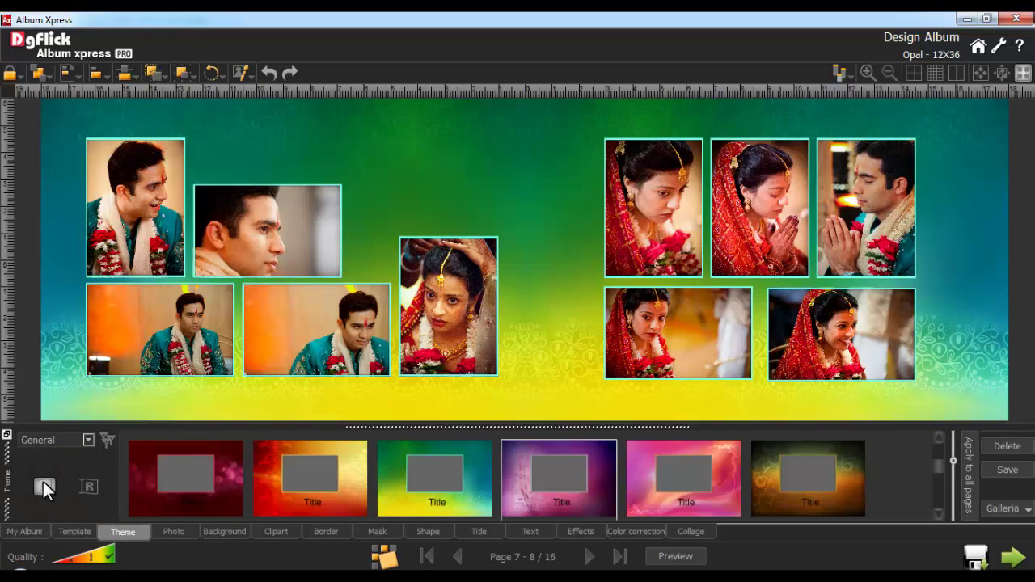
left_click(89, 441)
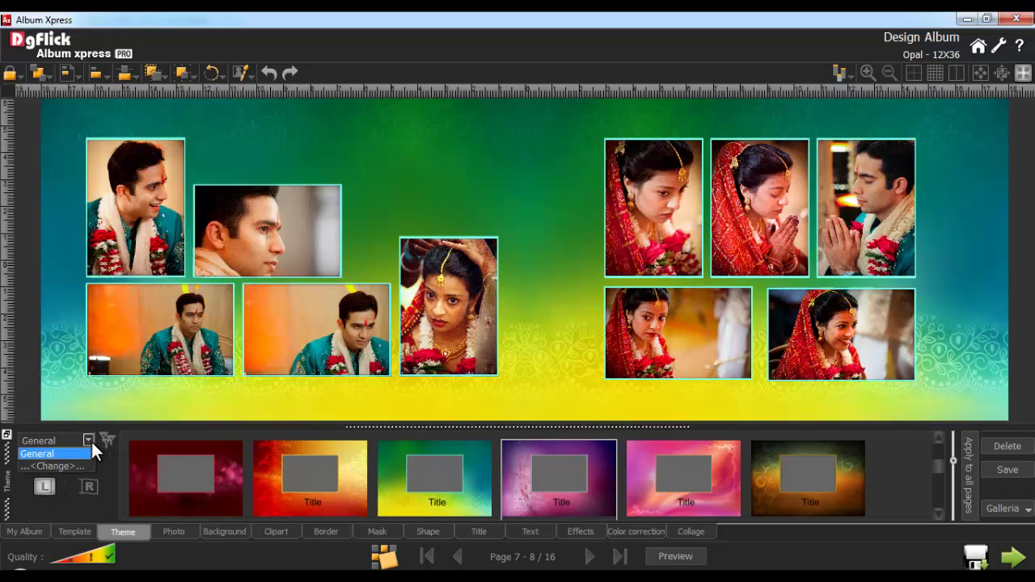
left_click(90, 441)
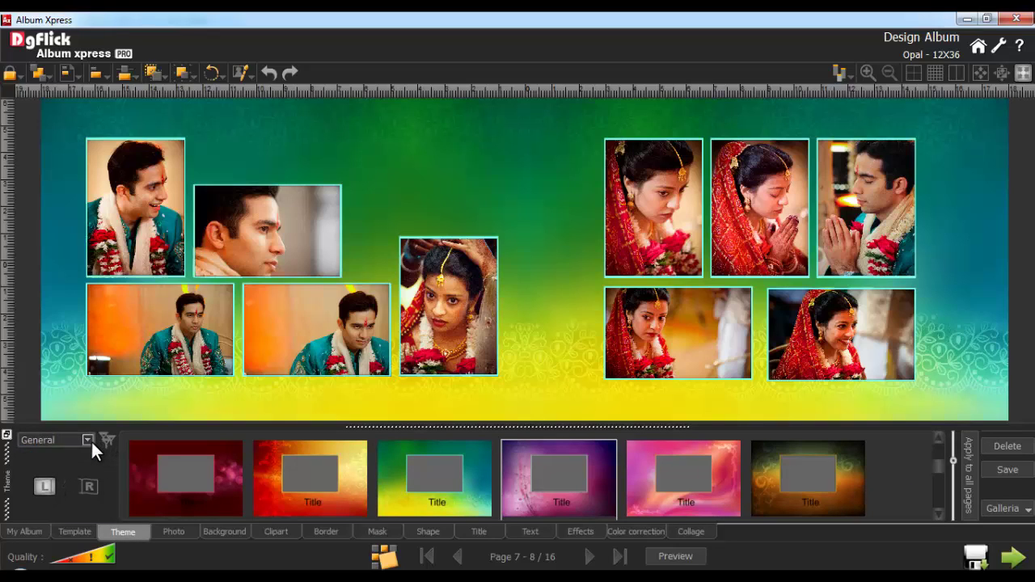
left_click(86, 487)
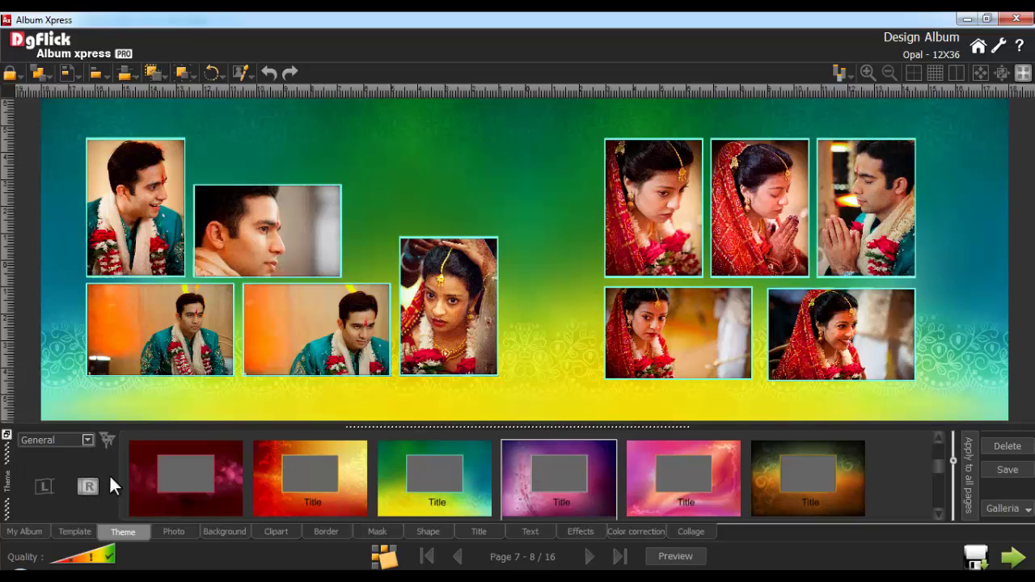
Give page 8 the red-orange theme and flip the spread horizontally
left_click(338, 469)
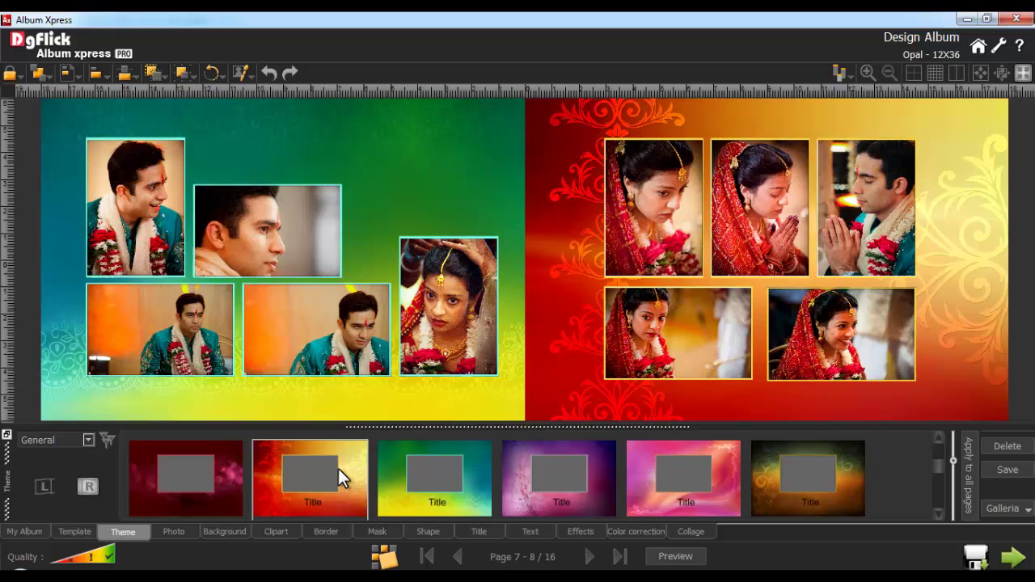
right_click(553, 139)
mouse_move(593, 344)
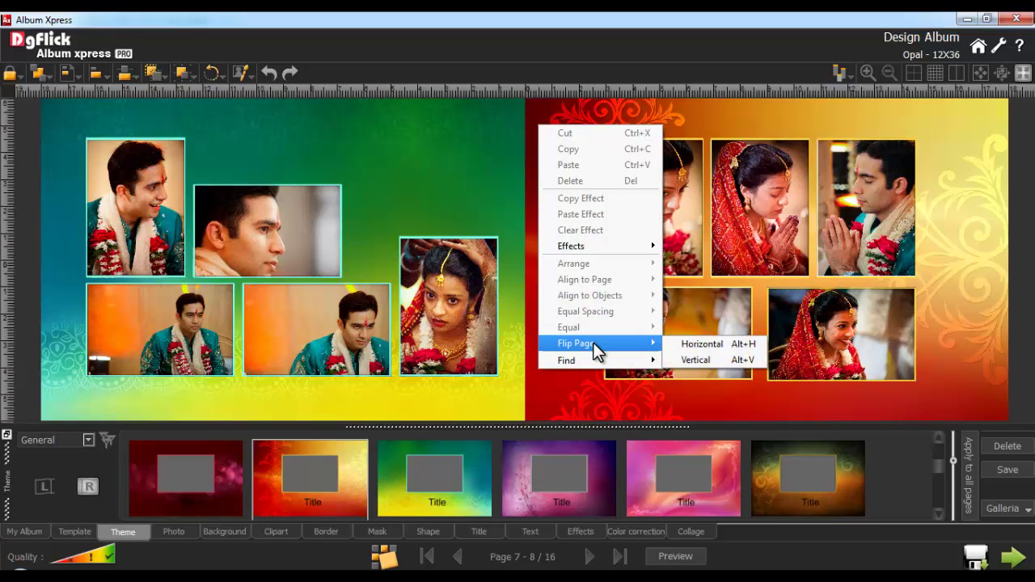
left_click(701, 344)
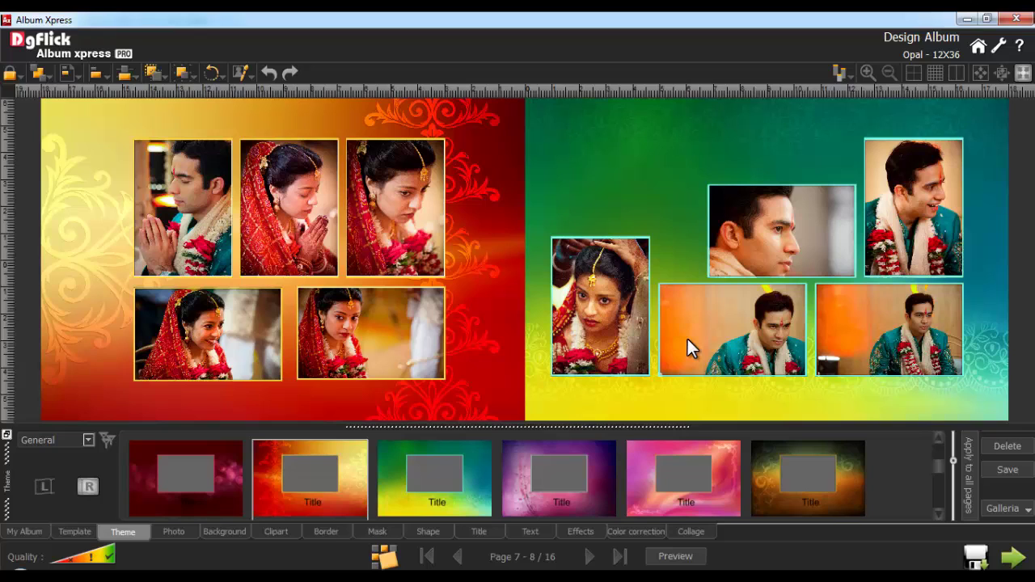
Apply the red-orange theme to page 7 and then to all album pages
left_click(308, 477)
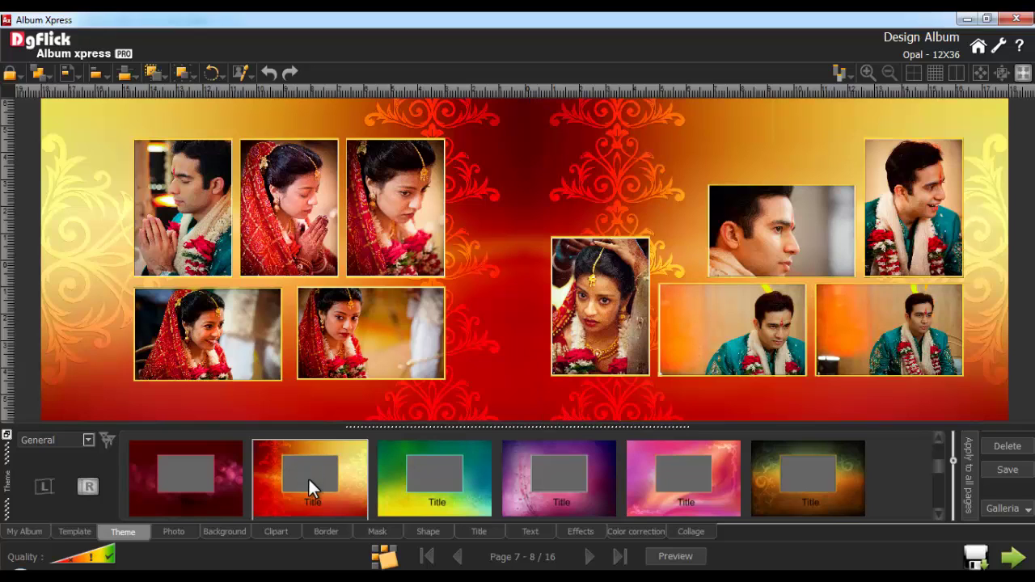
left_click(971, 458)
left_click(24, 531)
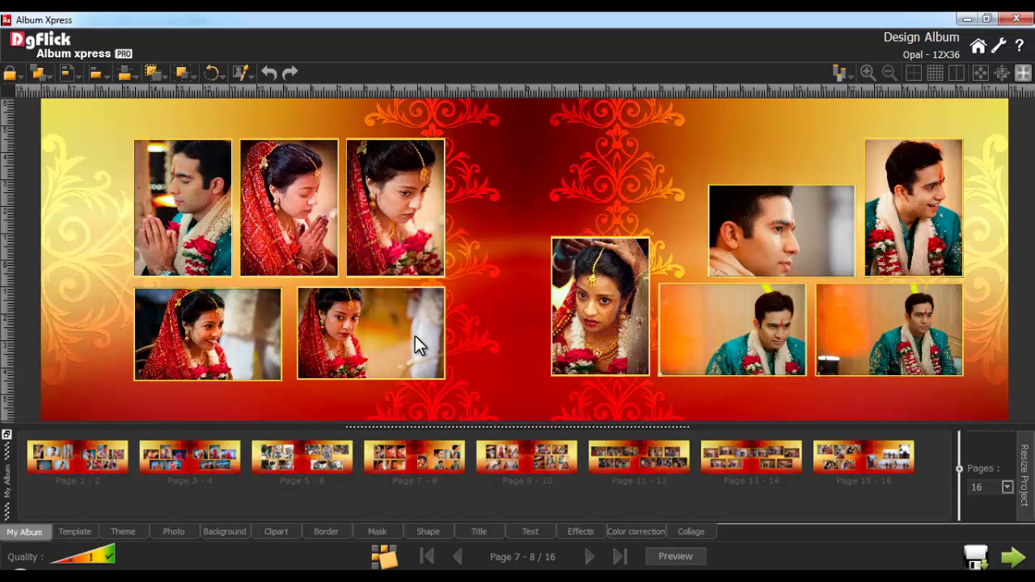
Select all ten spread photos and apply brightness 15, contrast 10 and gamma −10
key("ctrl+a")
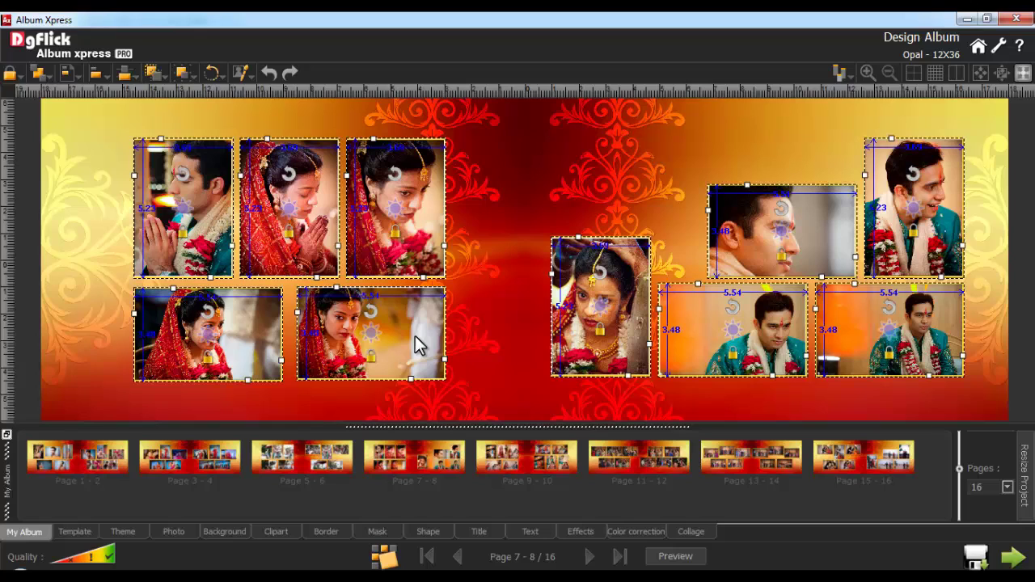
left_click(636, 533)
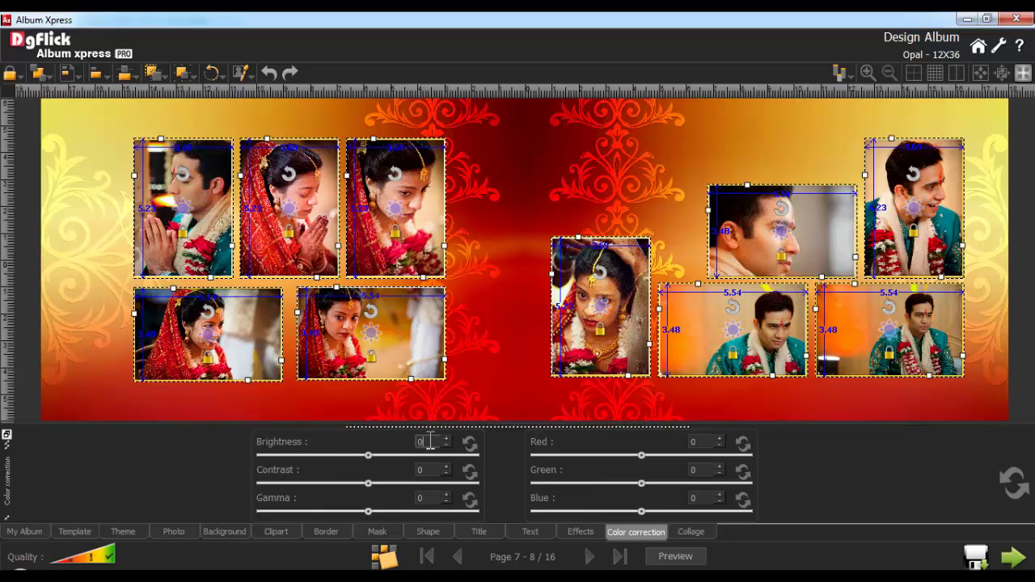
type("15")
key("Tab")
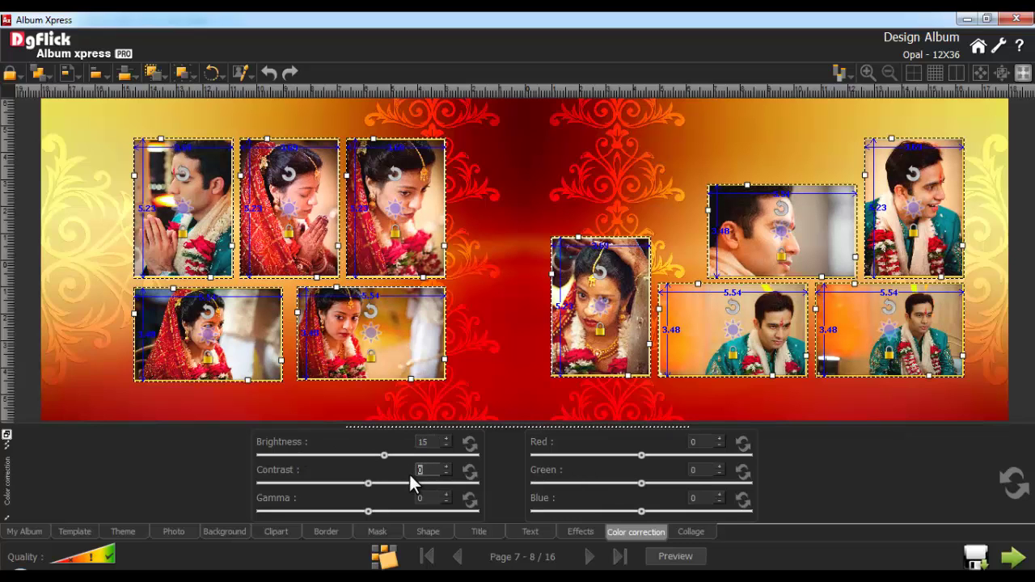
type("10-10")
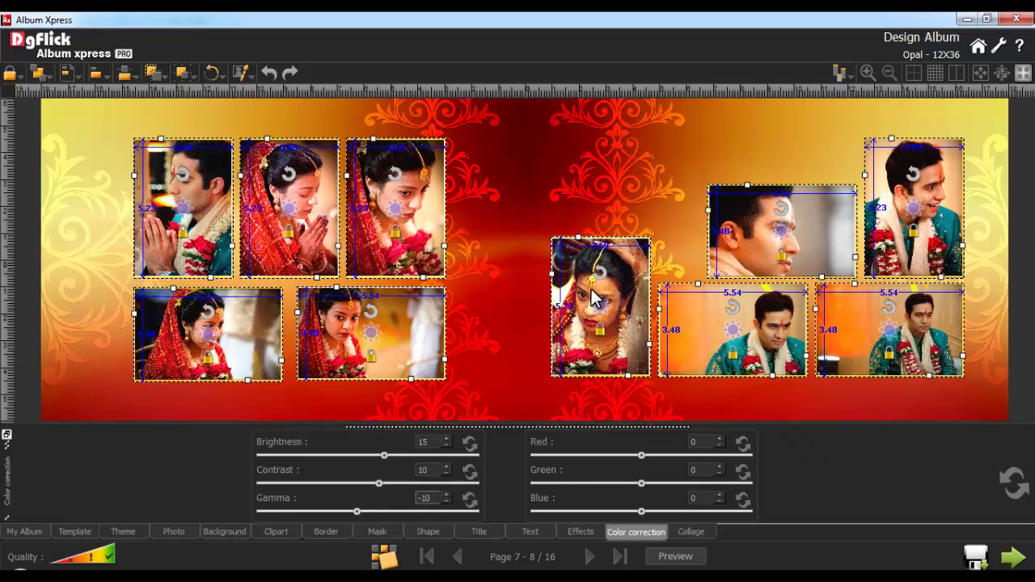
key("Escape")
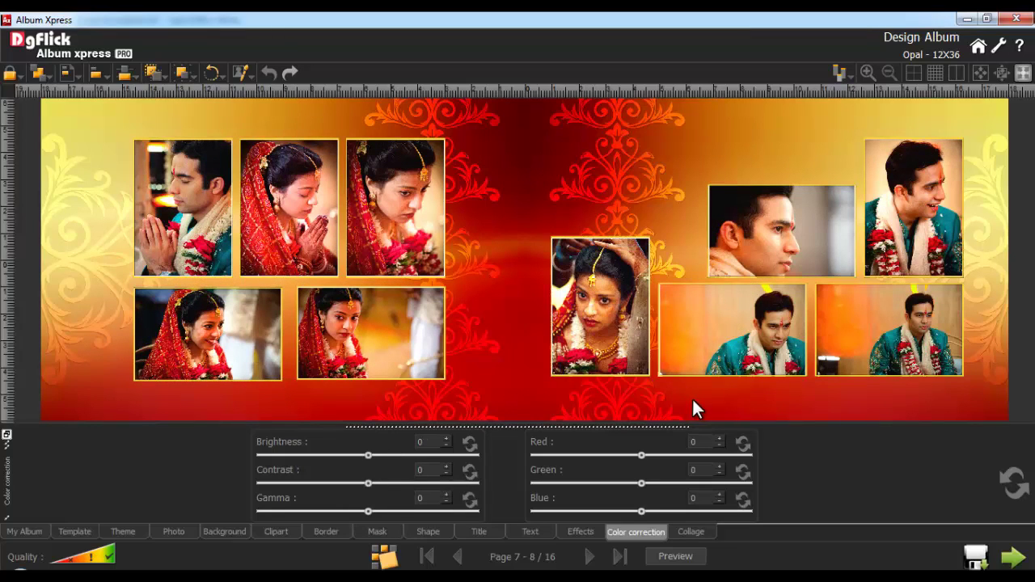